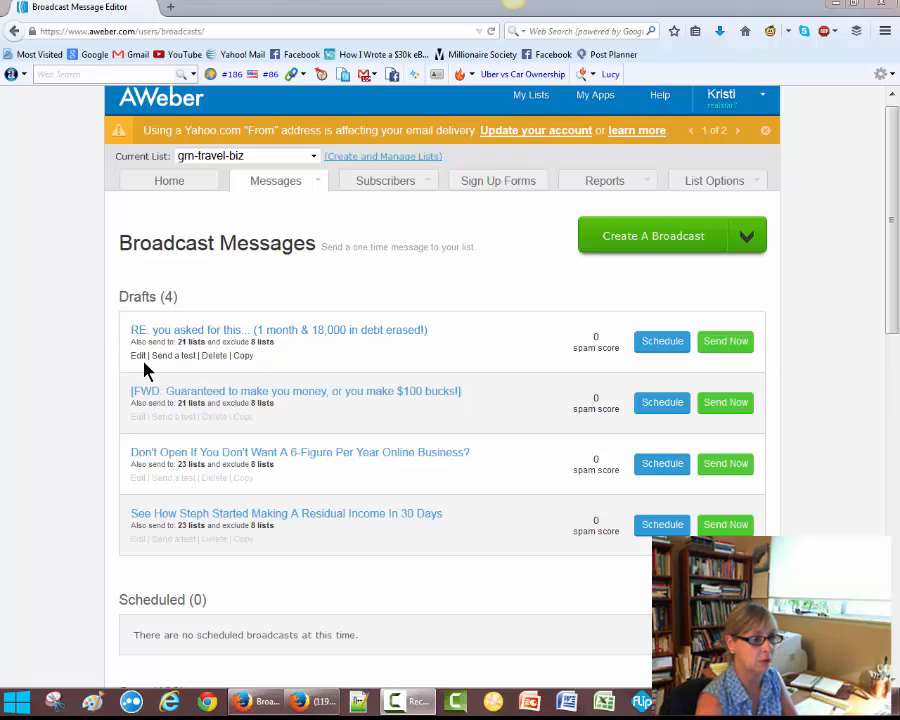
Open the draft "RE: you asked for this... (1 month & 18,000 in debt erased!)" for editing and save it
click(138, 357)
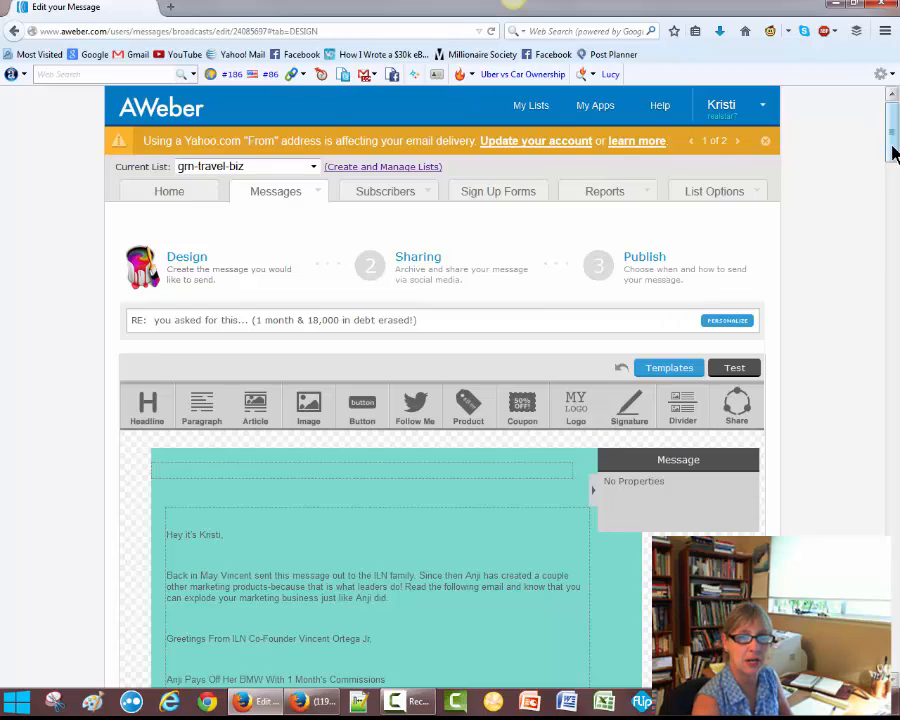
scroll(893, 150, down, 3)
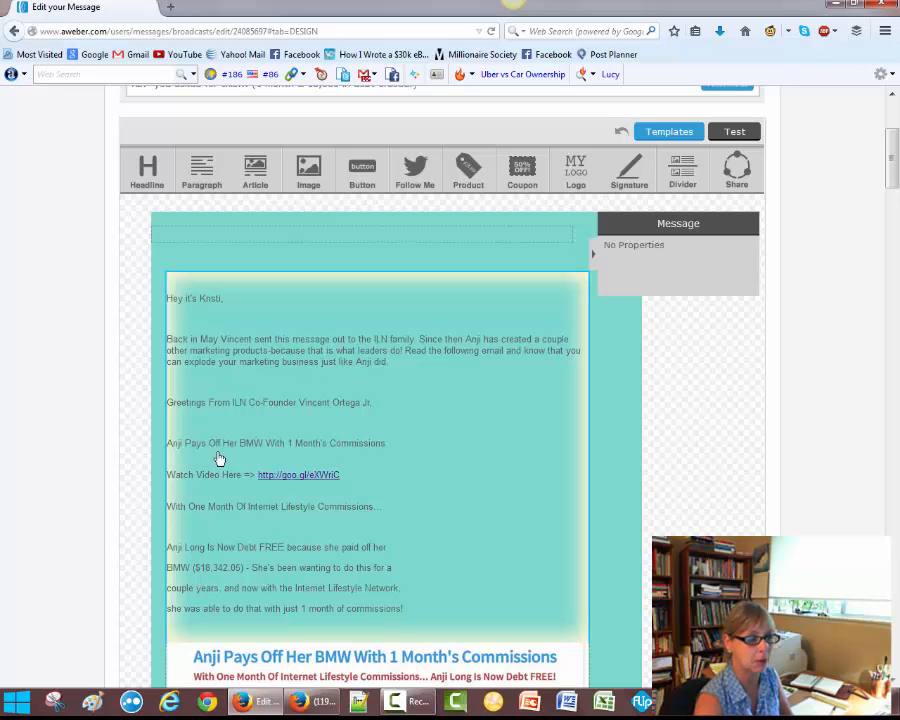
drag(894, 175, 893, 606)
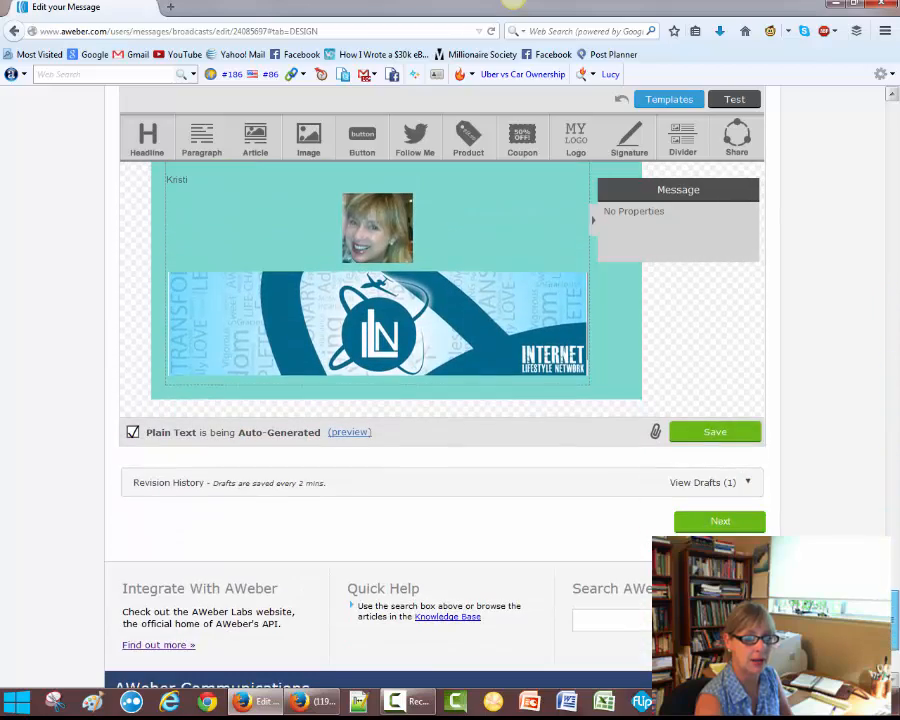
click(718, 438)
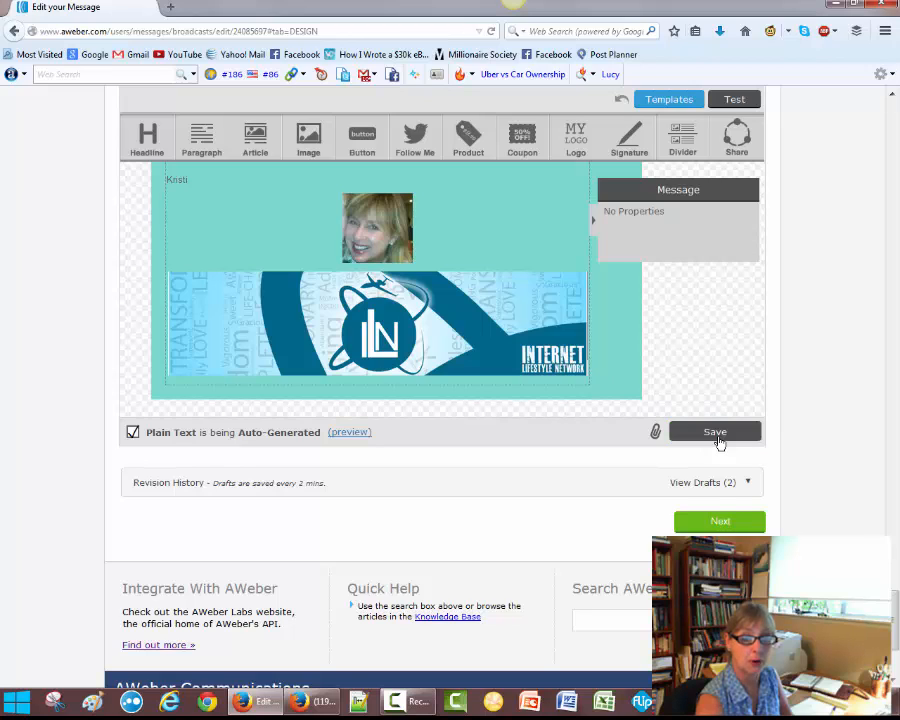
Continue through Sharing with Facebook set to "Do not post this message" and save the message from the Publish page
click(725, 524)
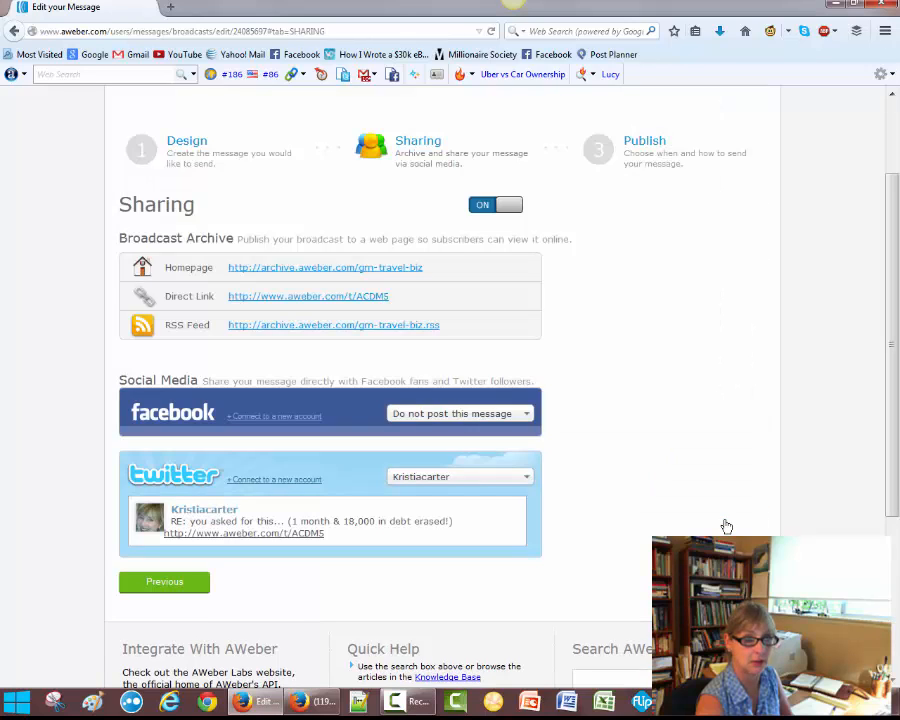
click(527, 417)
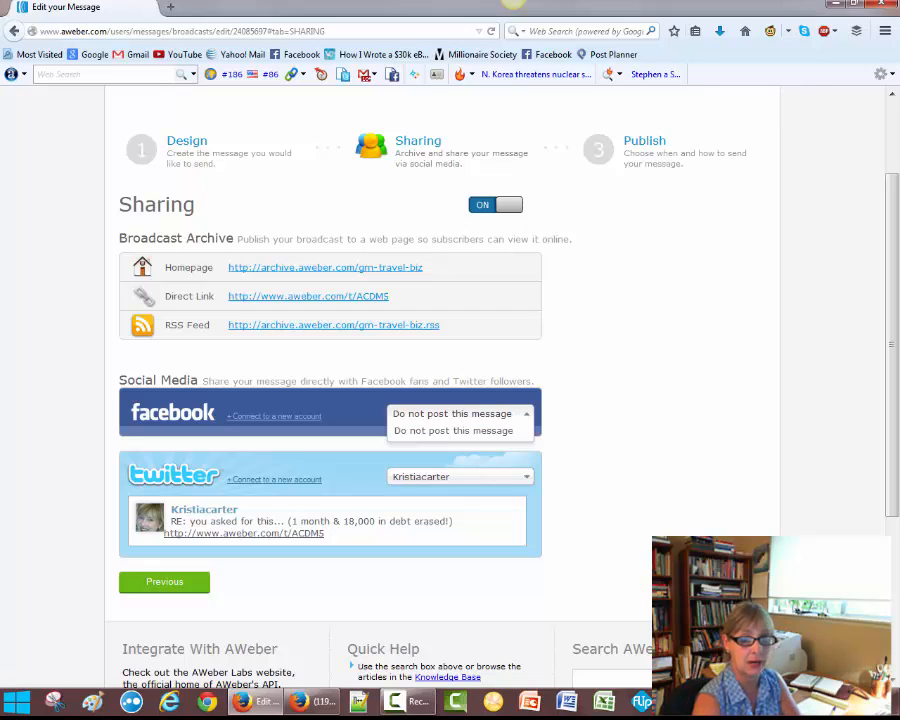
click(720, 582)
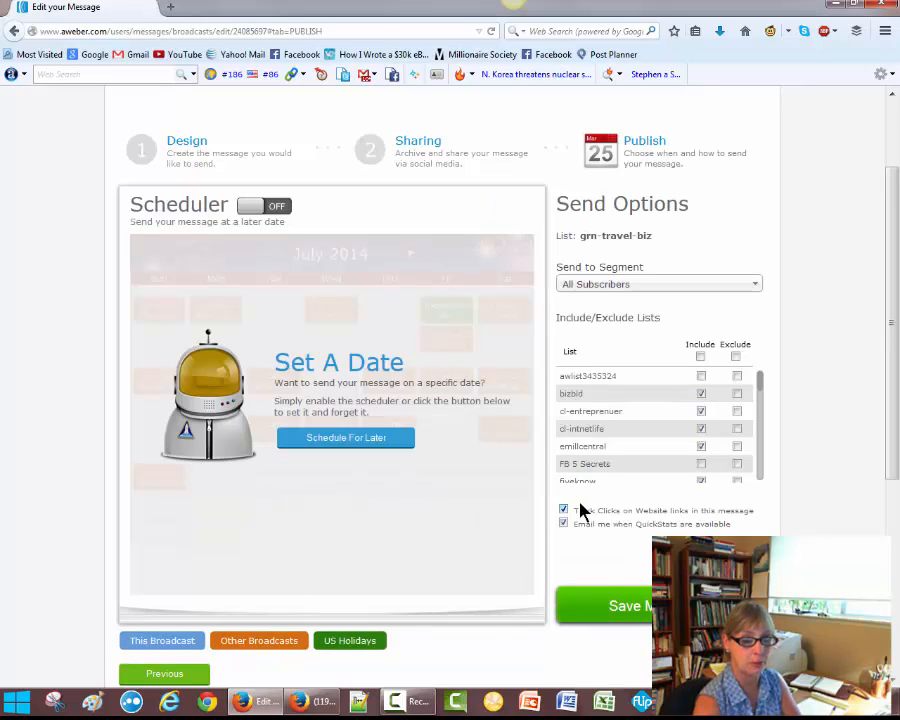
click(690, 606)
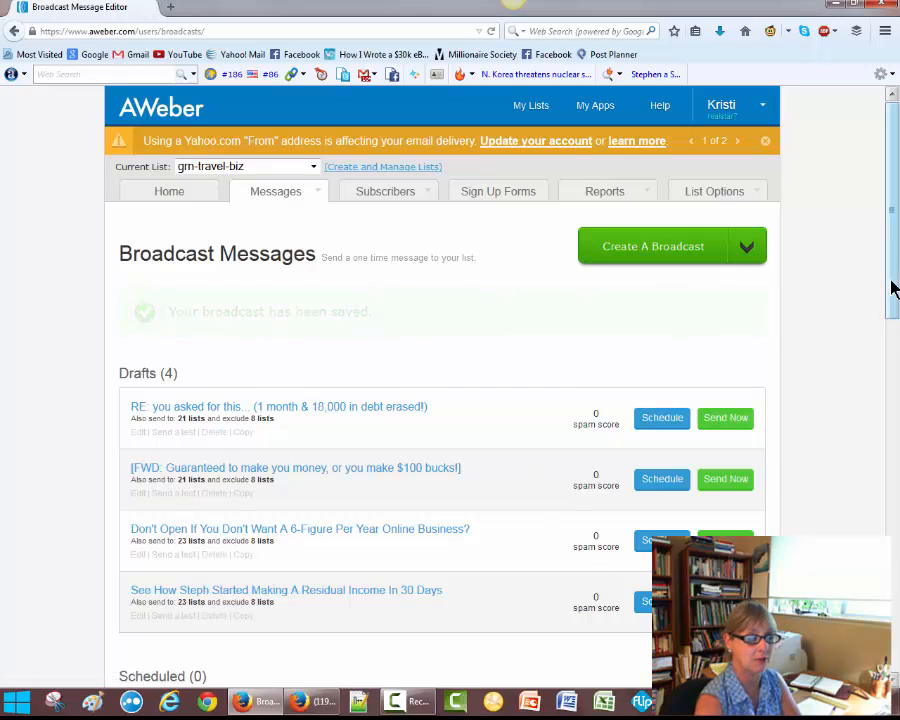
Send a test of the first draft to the account's e-mail address, then close the test dialog
scroll(893, 300, down, 1)
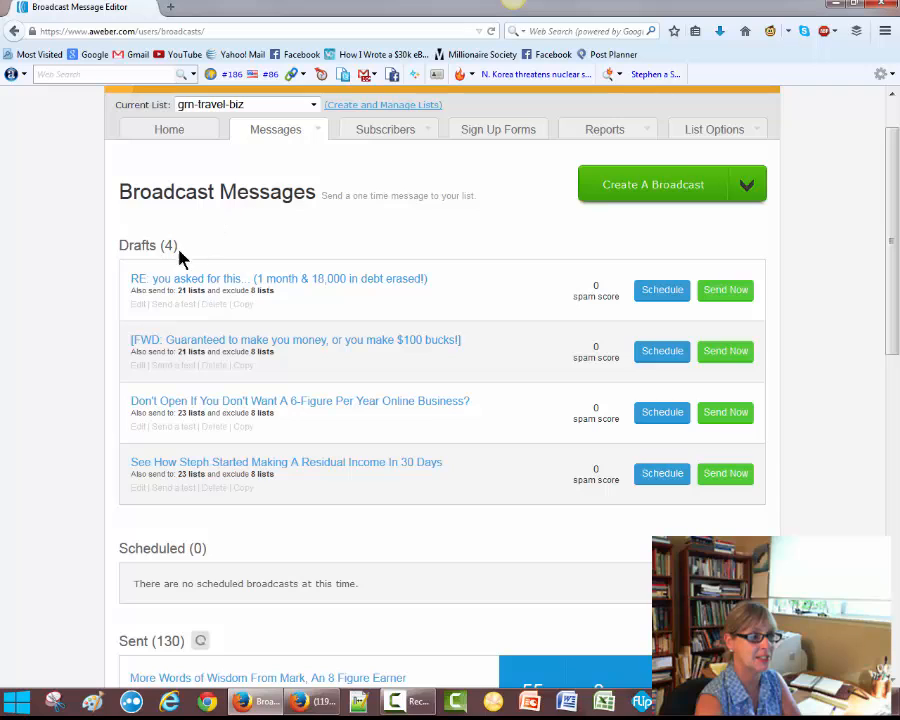
click(168, 305)
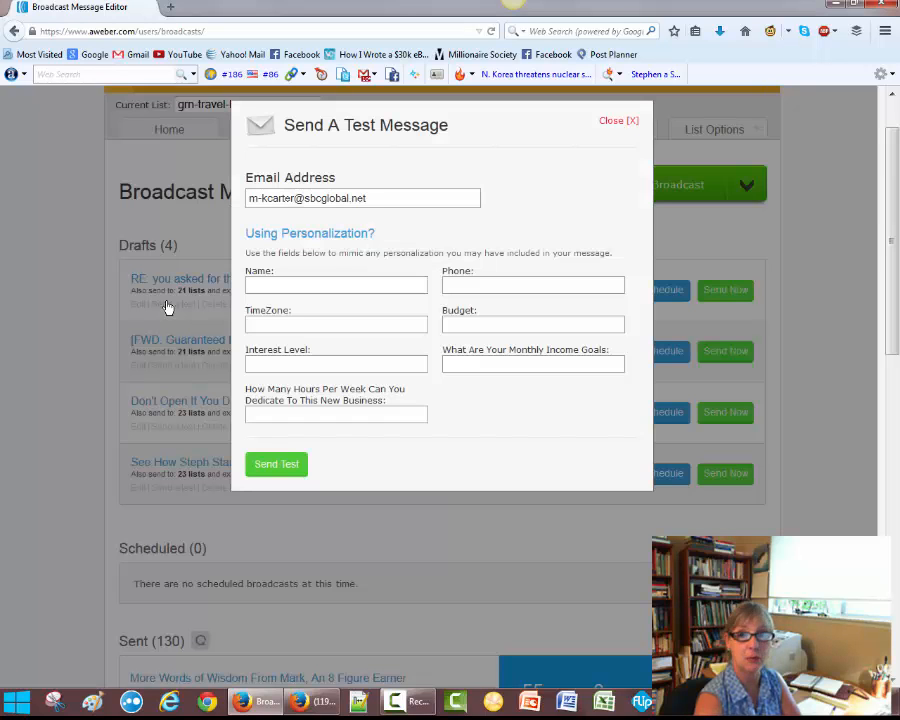
click(277, 465)
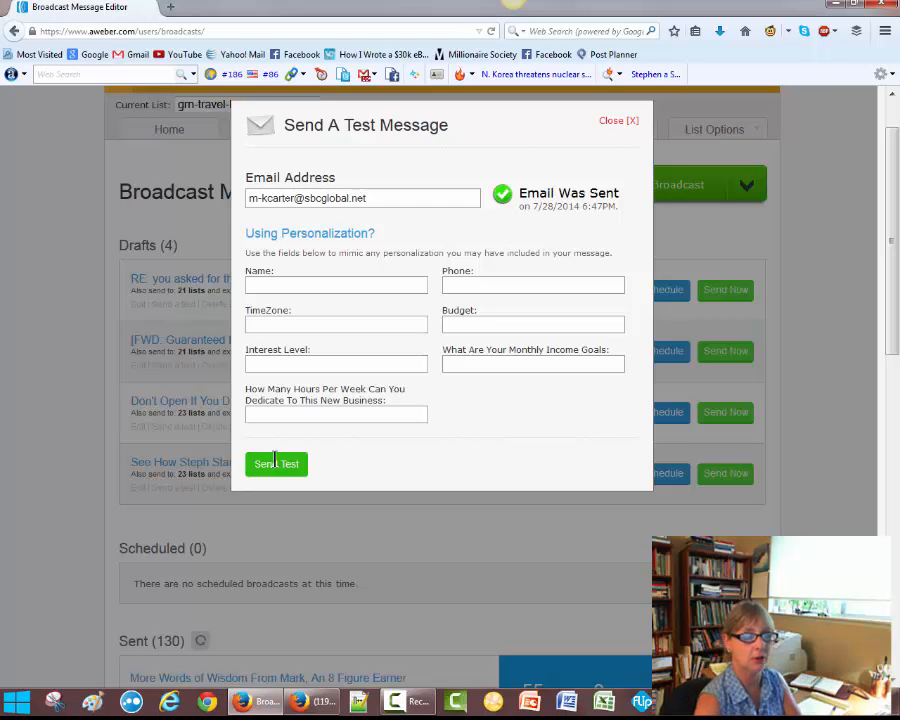
click(612, 121)
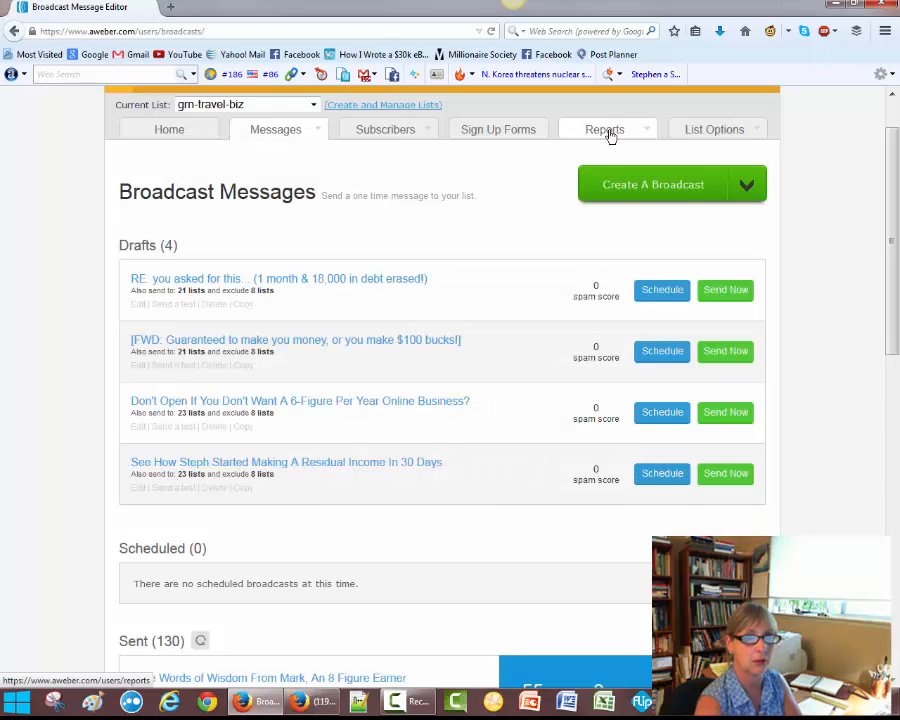
Switch to Yahoo Mail and open the received test message from the inbox
click(835, 5)
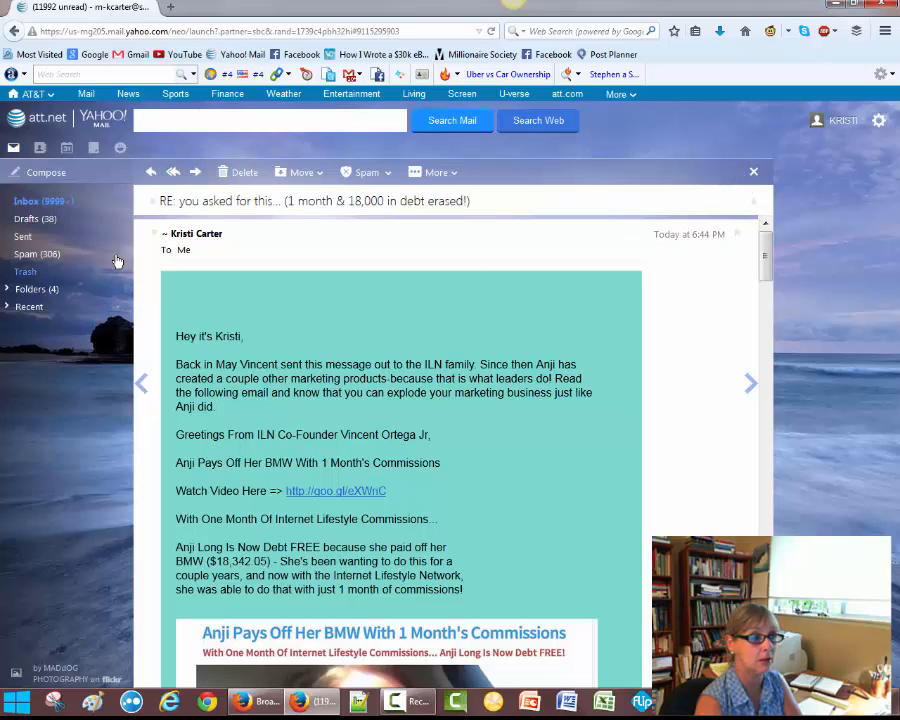
click(58, 203)
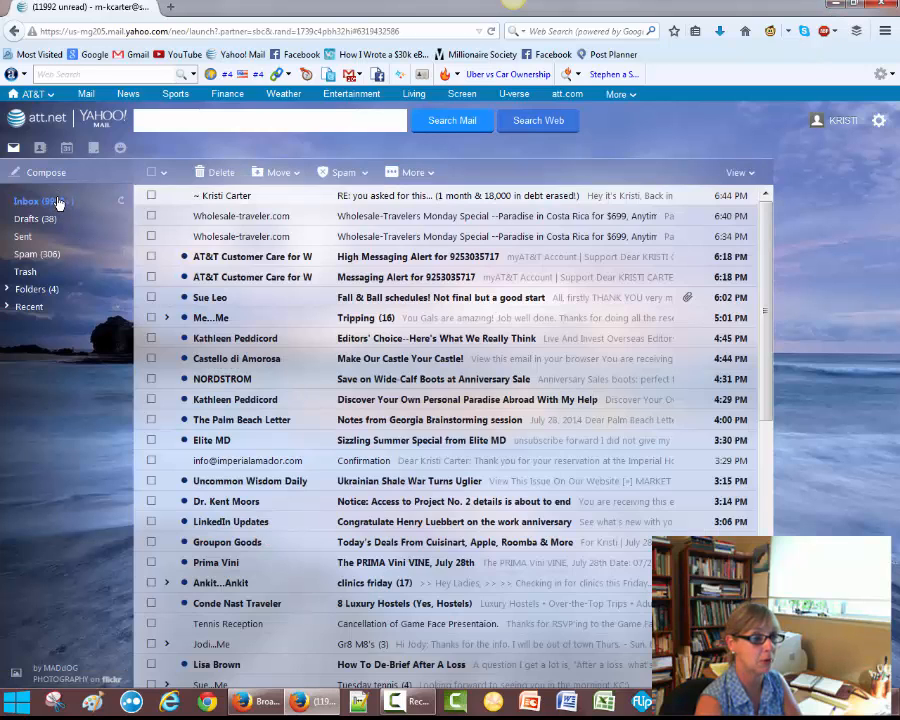
click(356, 197)
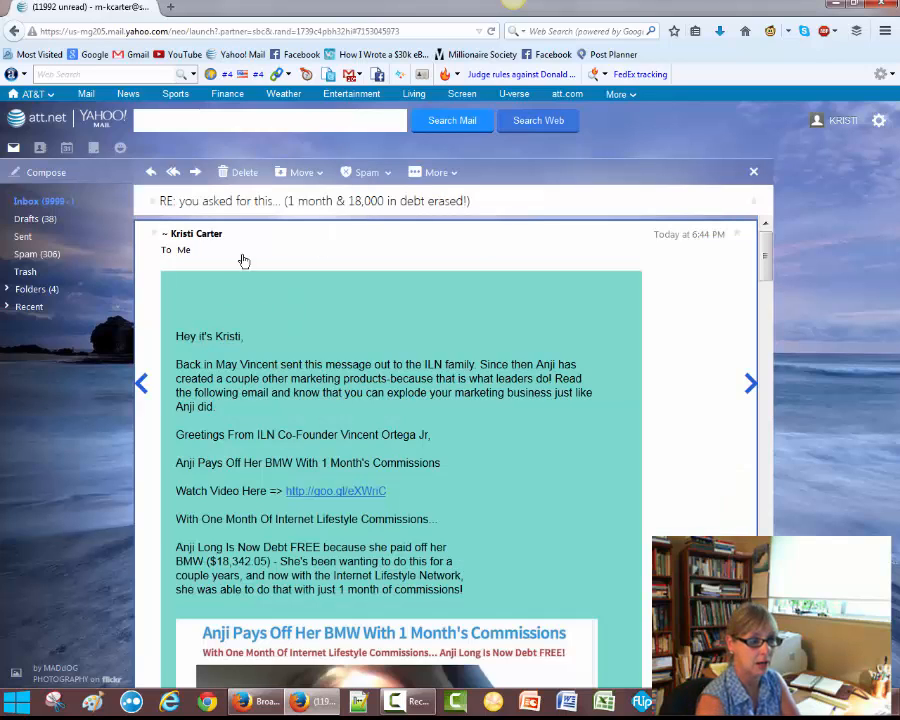
drag(765, 268, 765, 291)
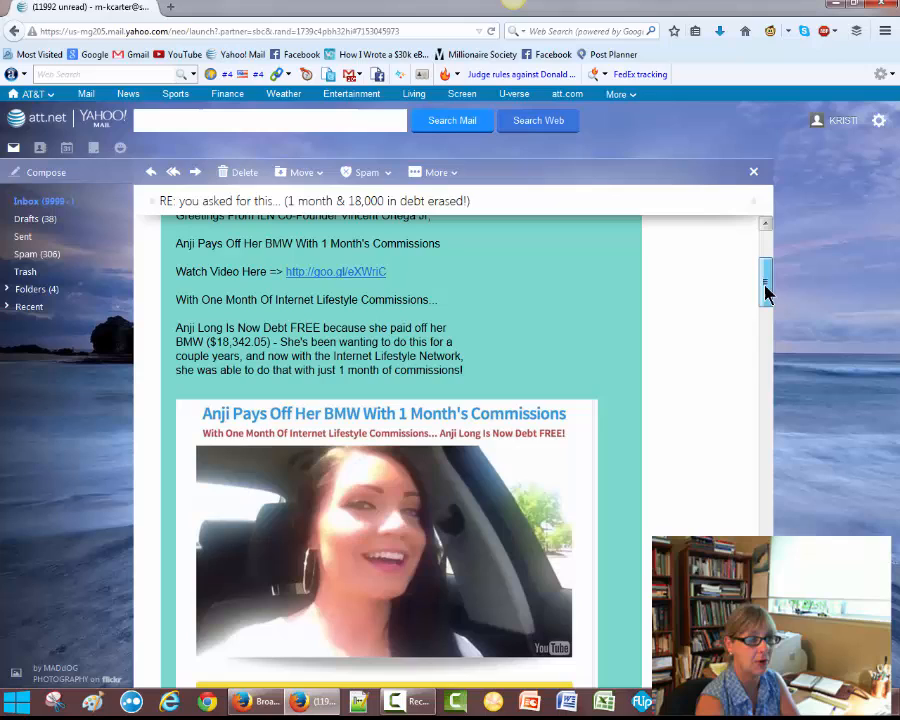
Open the message's video link in a new tab, close that tab, and scroll further through the message
click(353, 272)
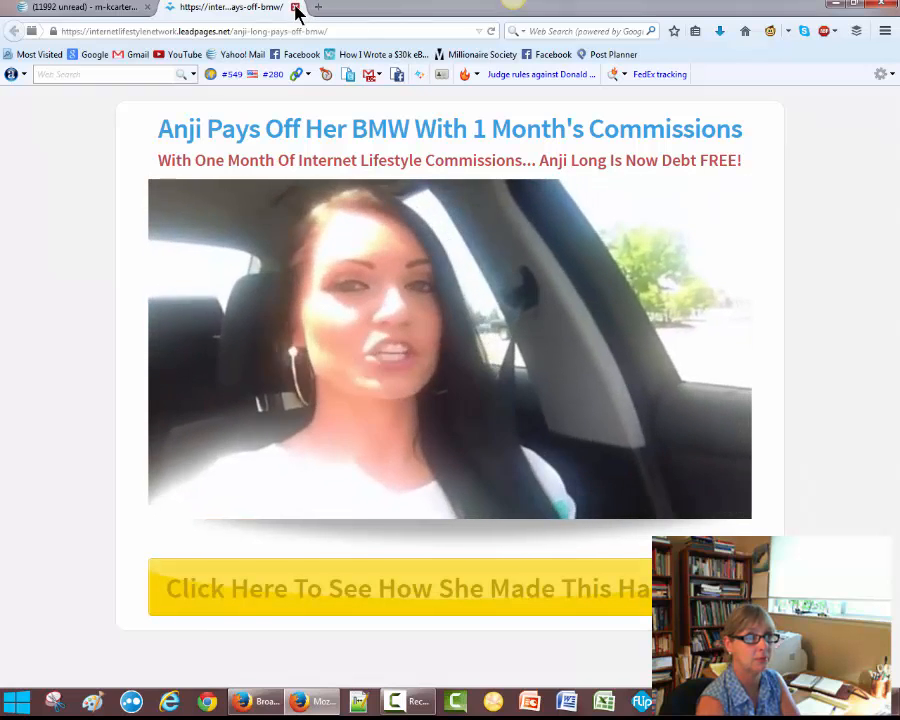
click(293, 7)
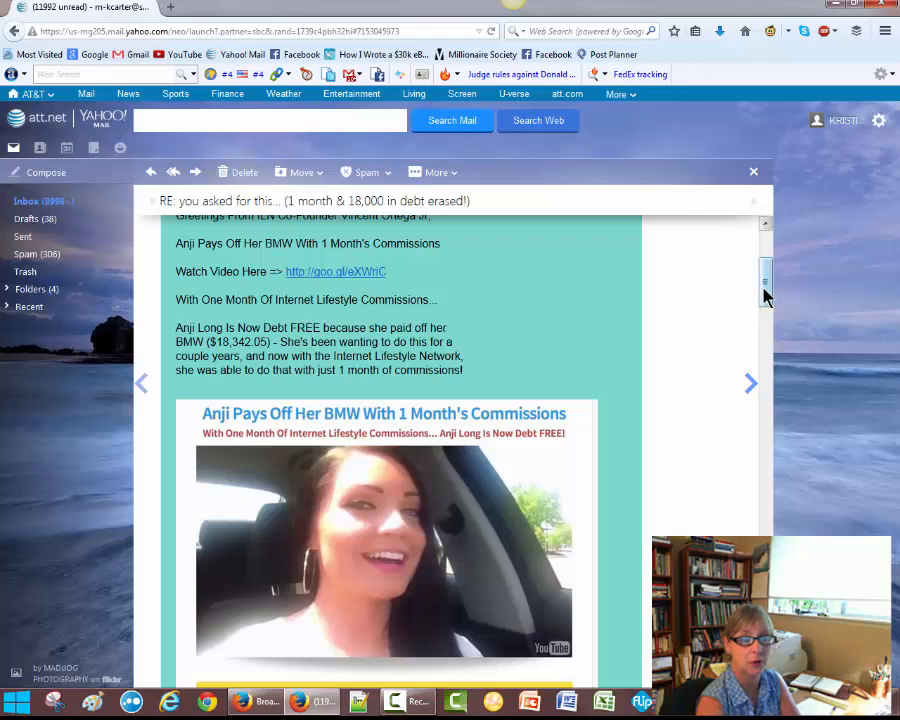
drag(765, 295, 783, 412)
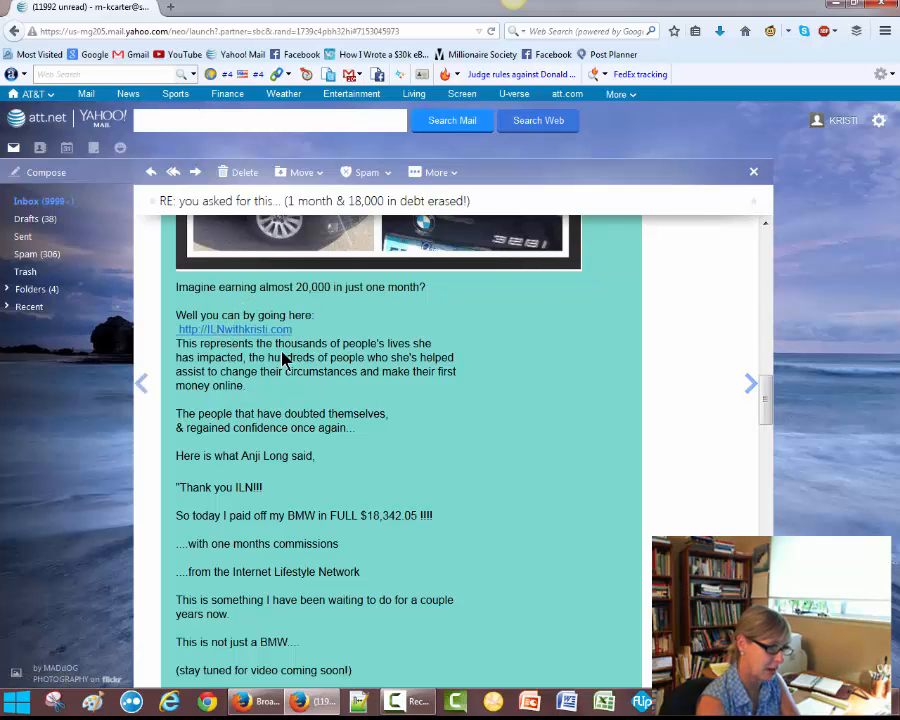
Return to AWeber and reopen the draft in the editor, scrolling down to the photo collage
click(245, 703)
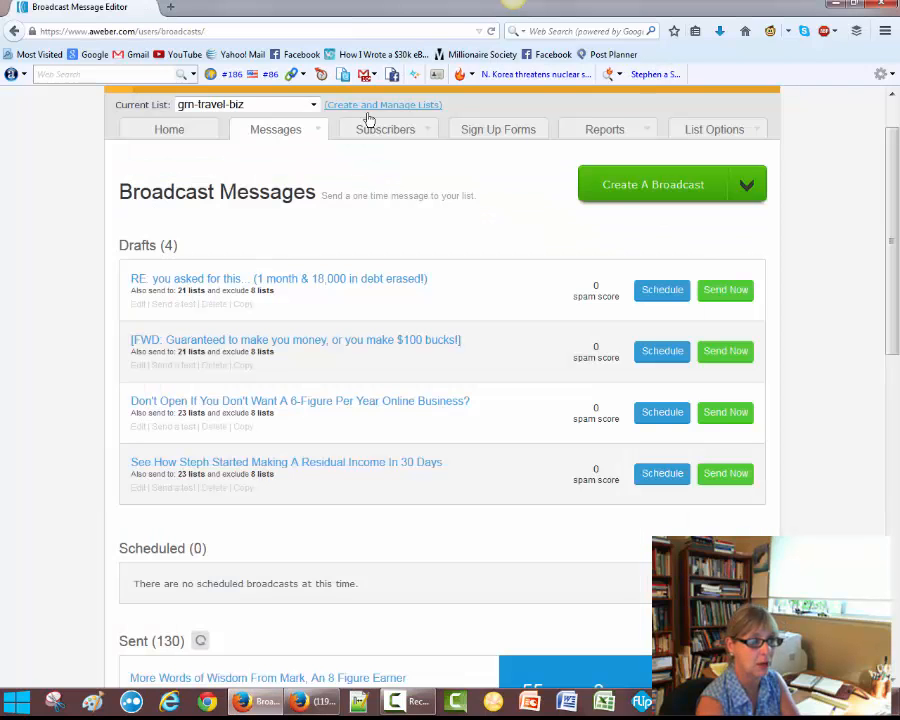
click(138, 306)
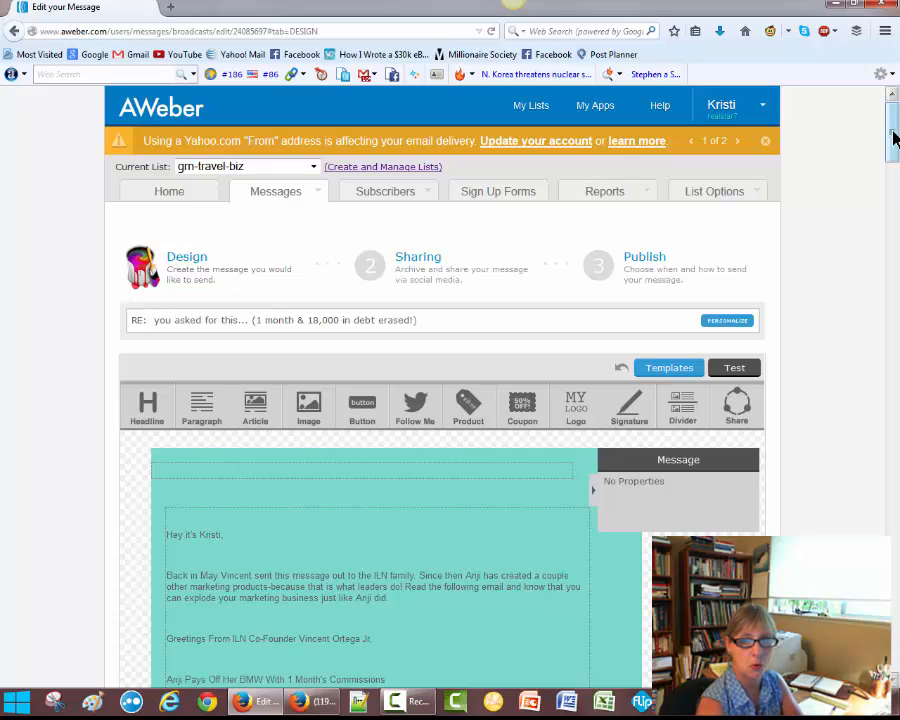
drag(893, 143, 892, 250)
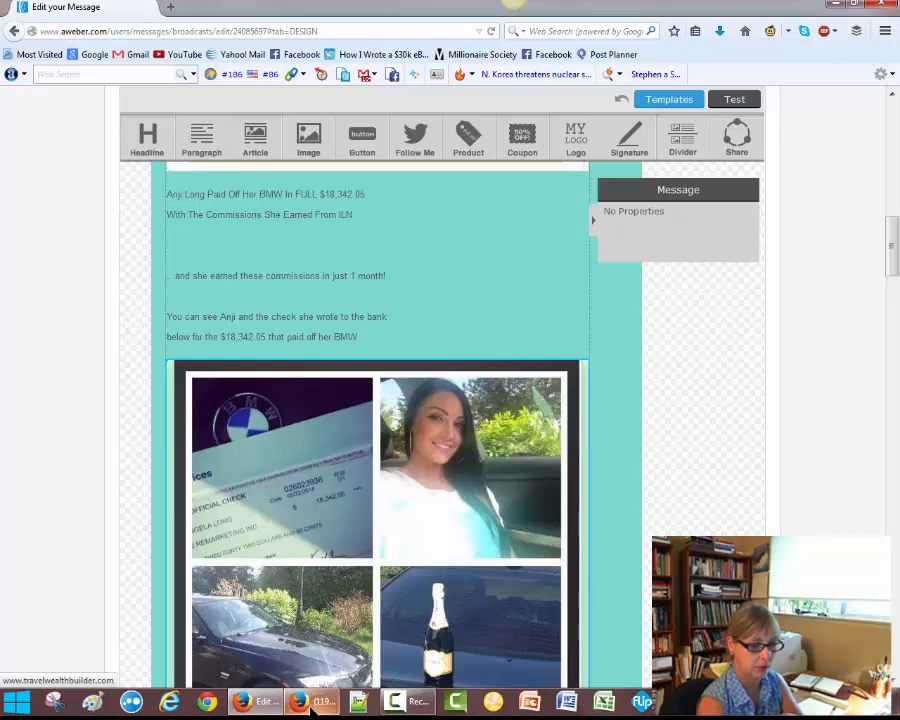
Compare the text spacing below the photos between the Yahoo Mail copy and the editor
mouse_move(299, 701)
click(210, 645)
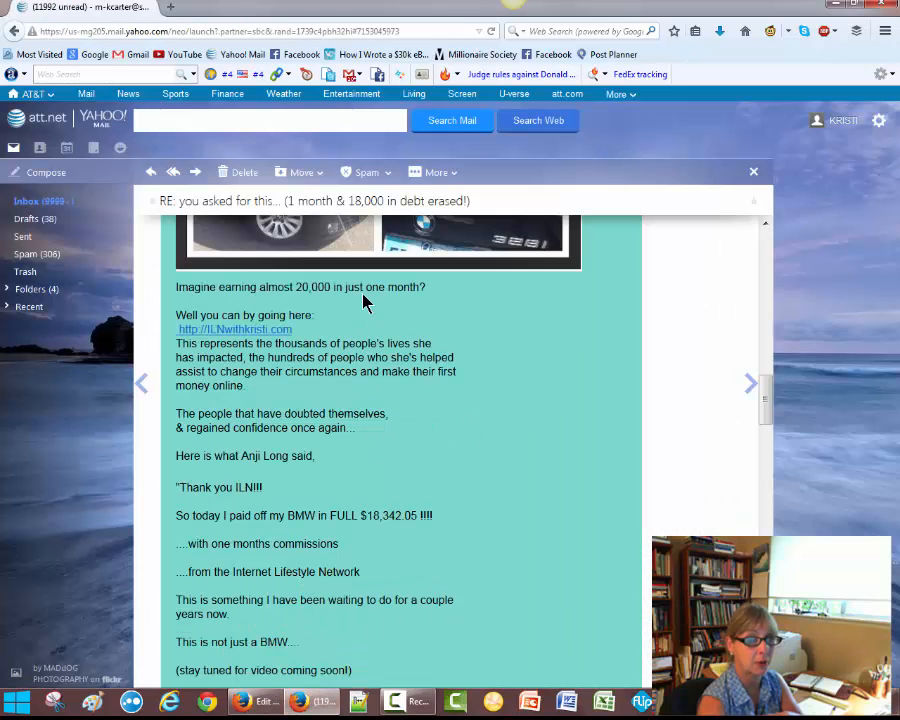
drag(765, 418, 765, 390)
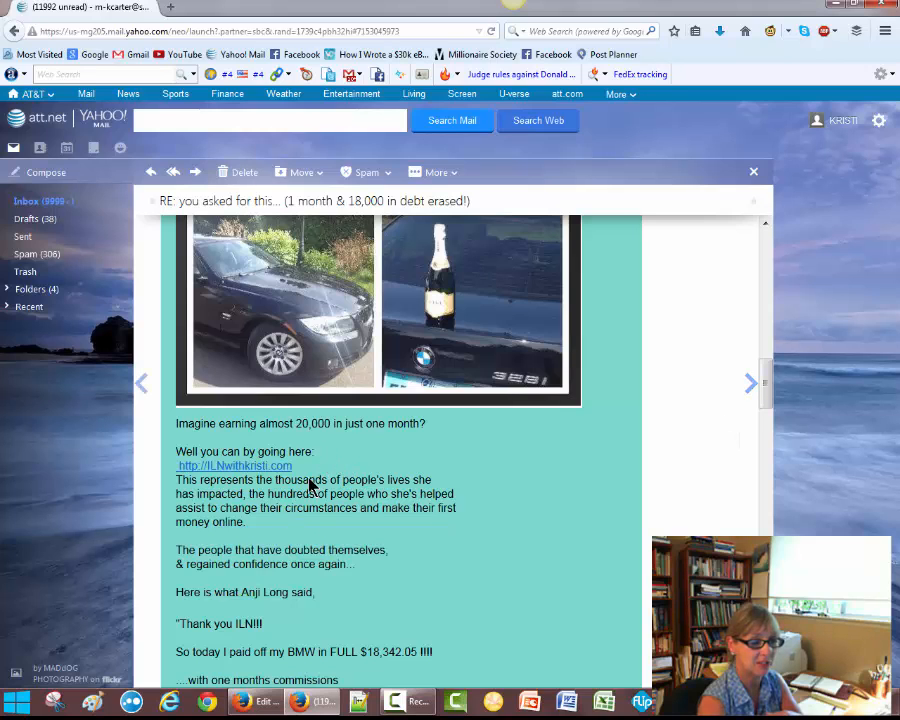
click(257, 701)
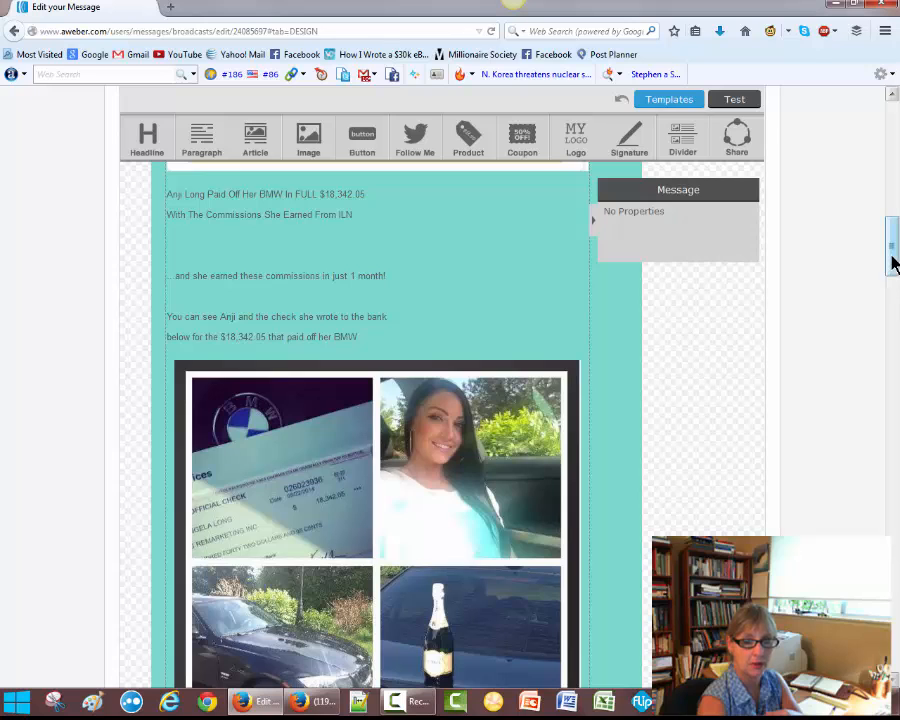
drag(895, 263, 895, 305)
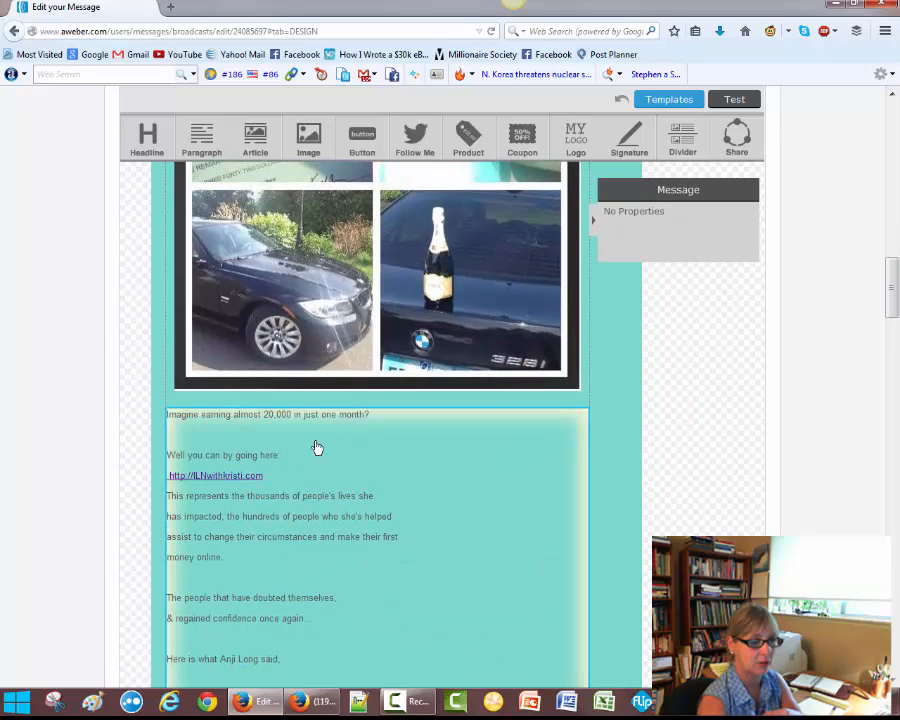
Insert blank lines after the opening question, after "Well you can by going here:", and around the ILNwithkristi.com link
click(378, 422)
click(376, 420)
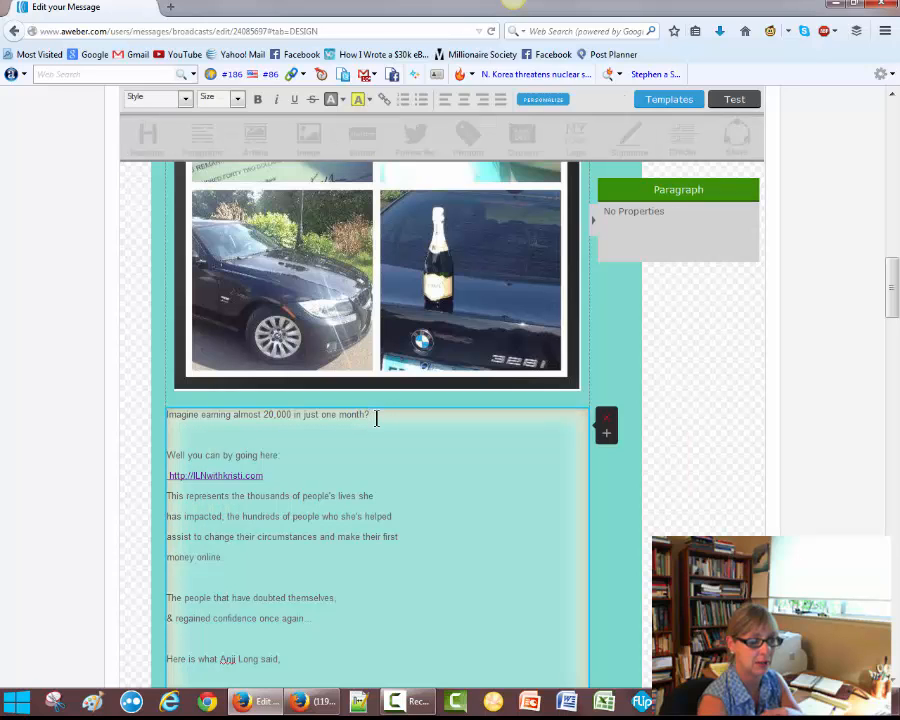
key(Return)
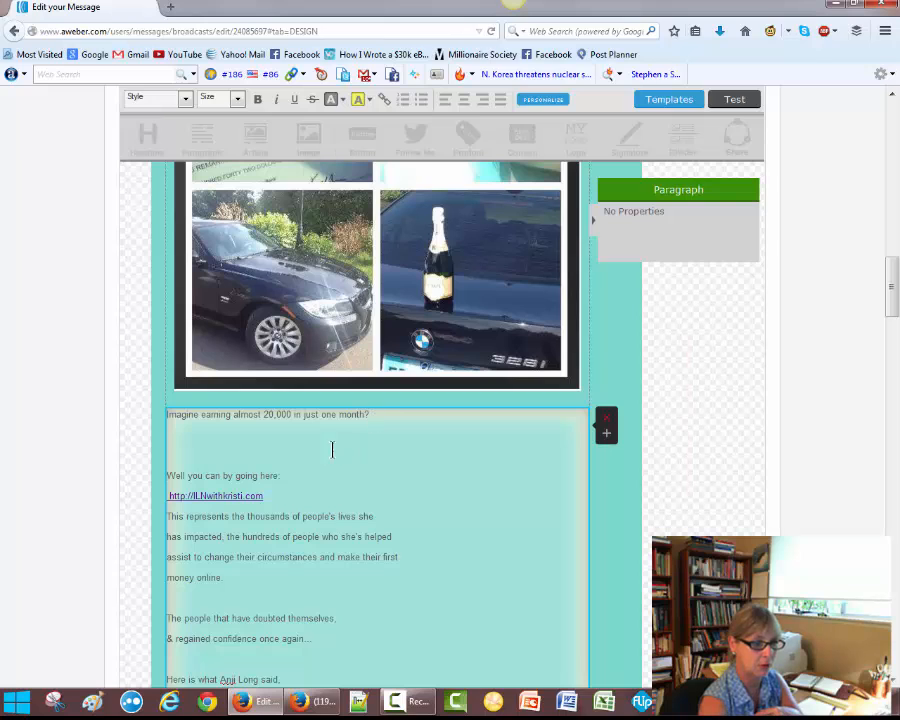
click(287, 476)
key(Return)
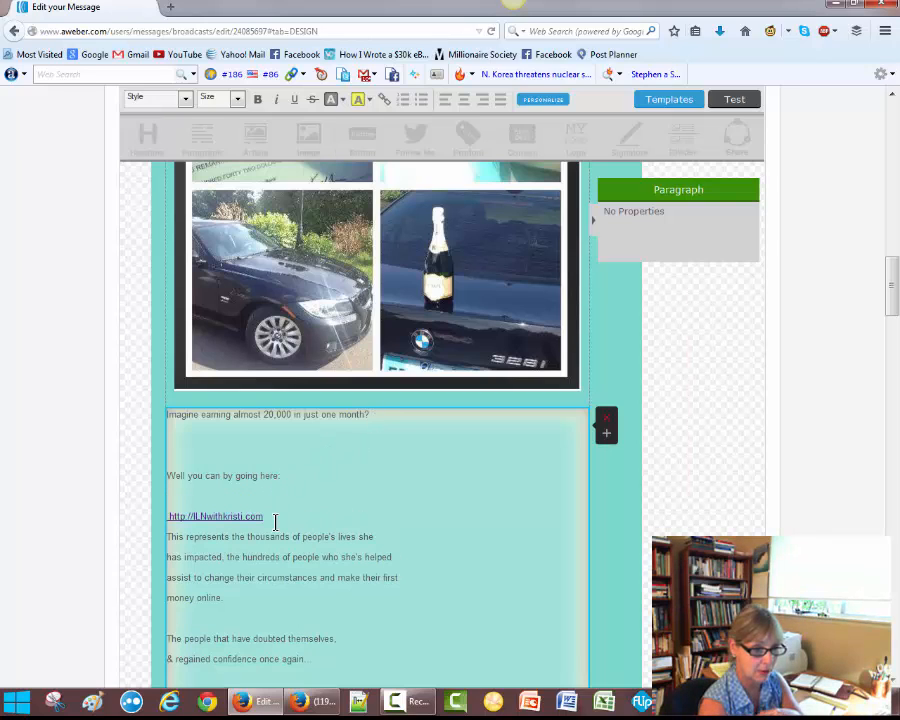
click(275, 522)
key(Return)
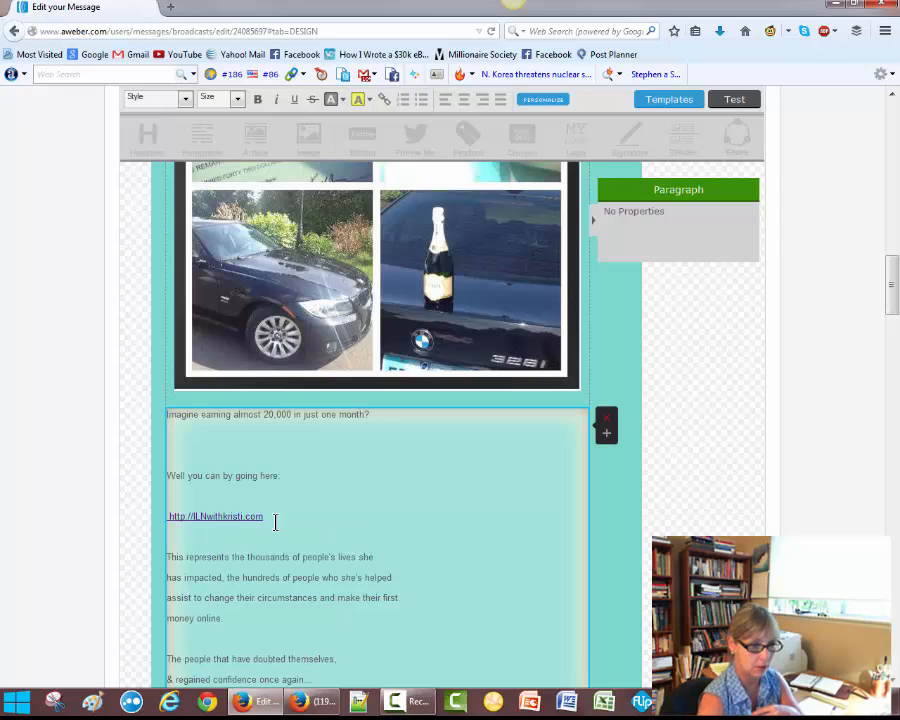
key(Return)
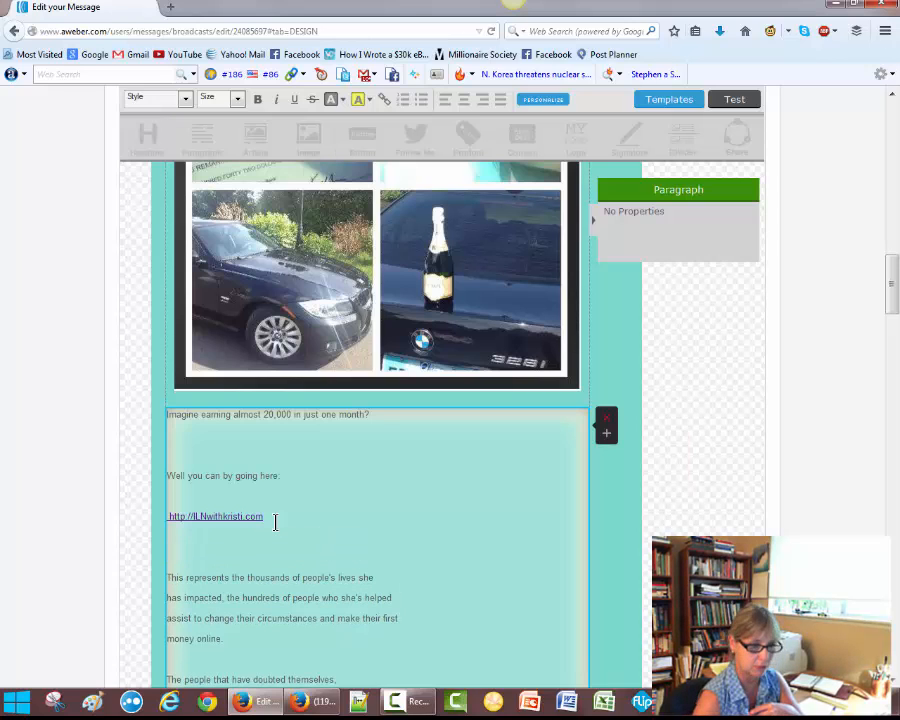
Switch to Yahoo Mail, scroll to the end of the test message, close it, and return to the editor
click(321, 704)
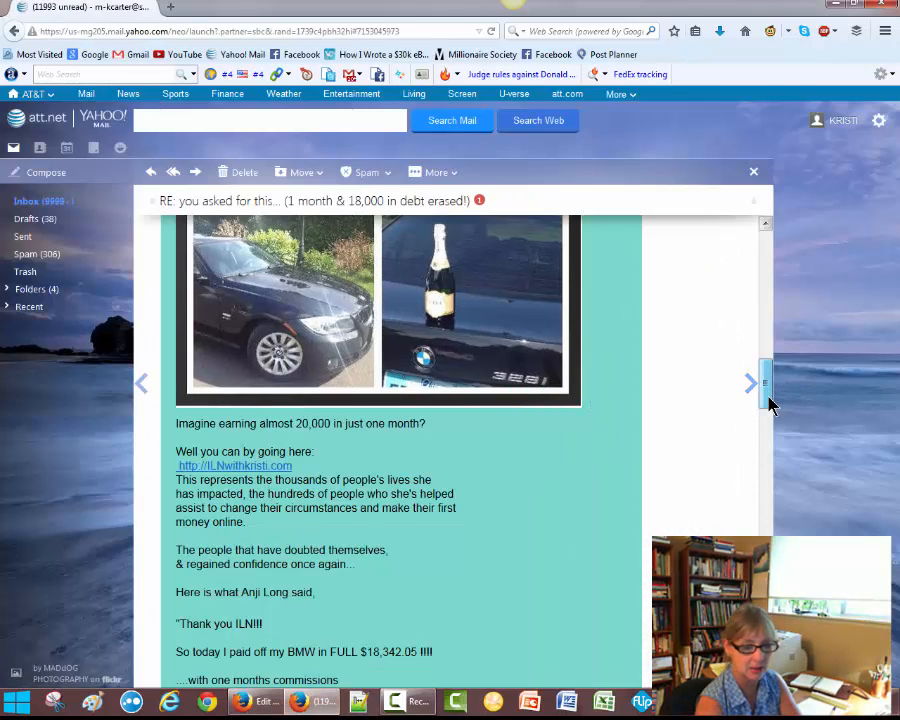
drag(767, 403, 767, 679)
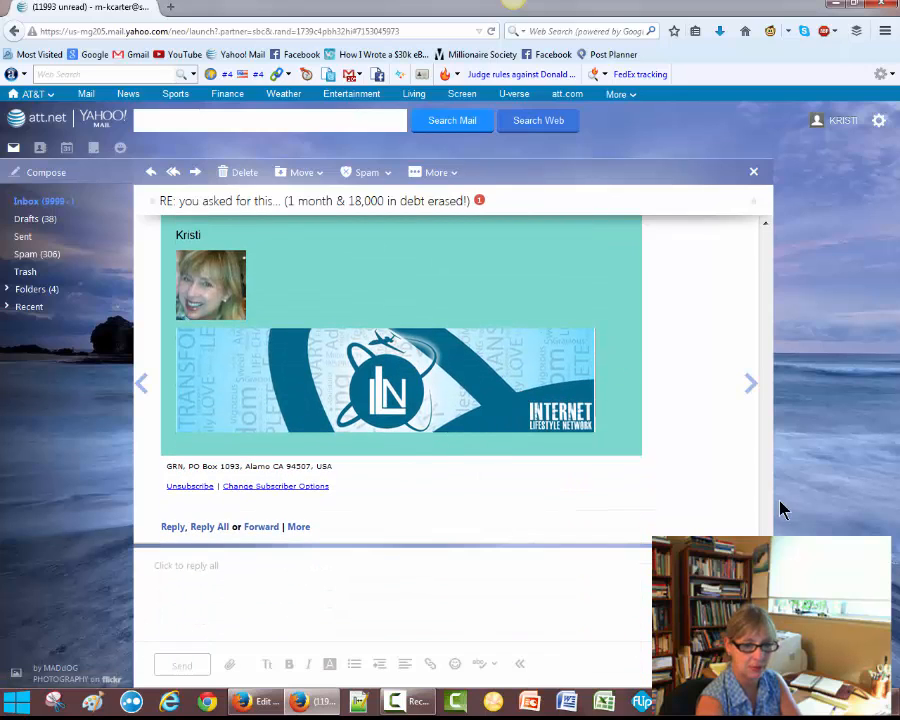
click(753, 171)
mouse_move(241, 701)
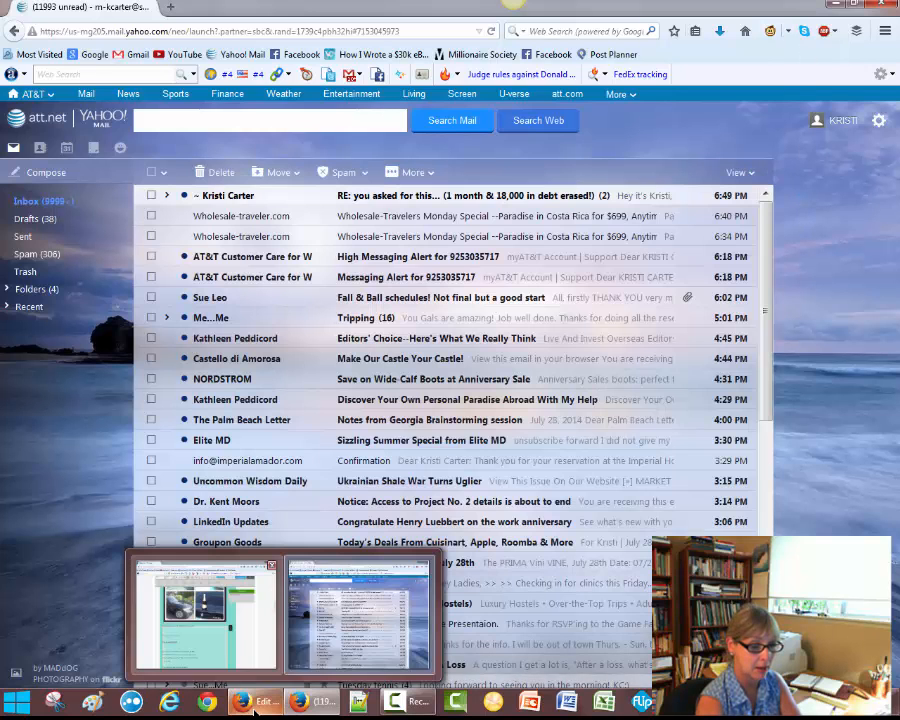
click(203, 660)
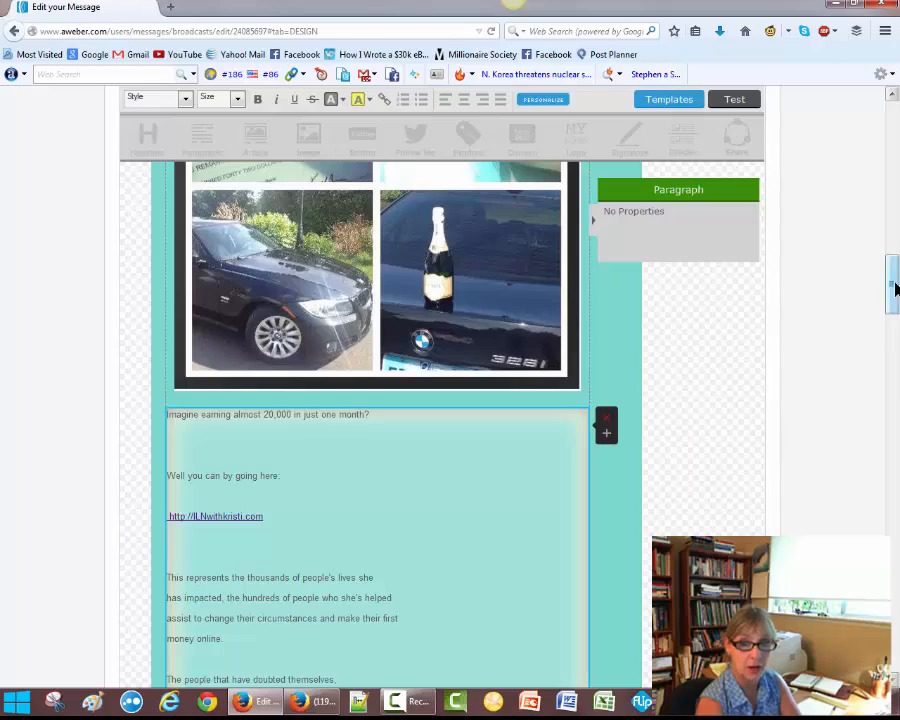
Delete the three lines of hashtags below the P.S. paragraph along with the blank line they leave
drag(894, 291, 893, 516)
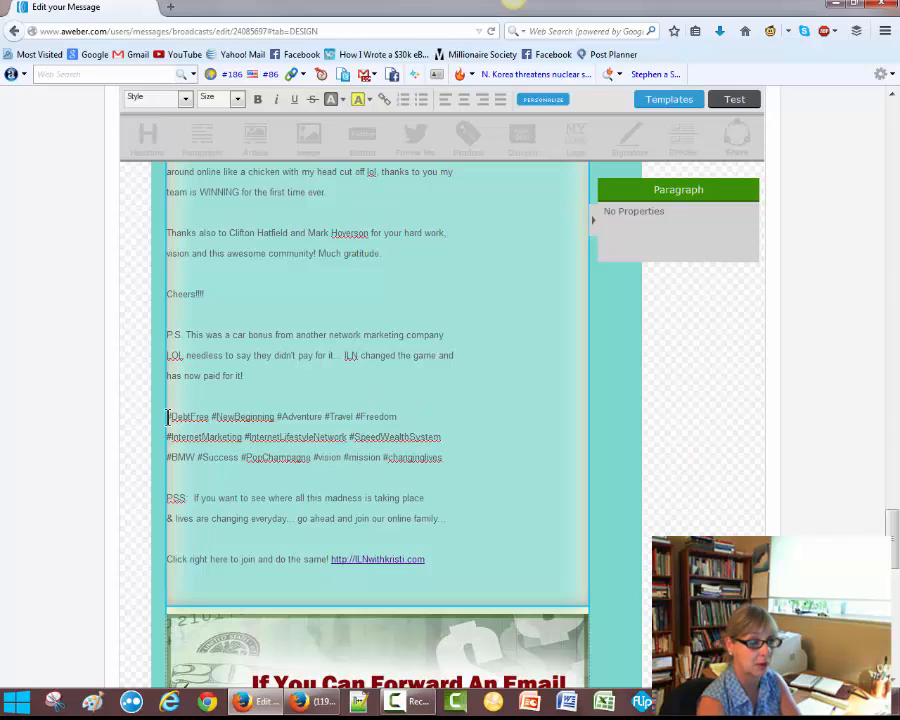
drag(167, 416, 456, 459)
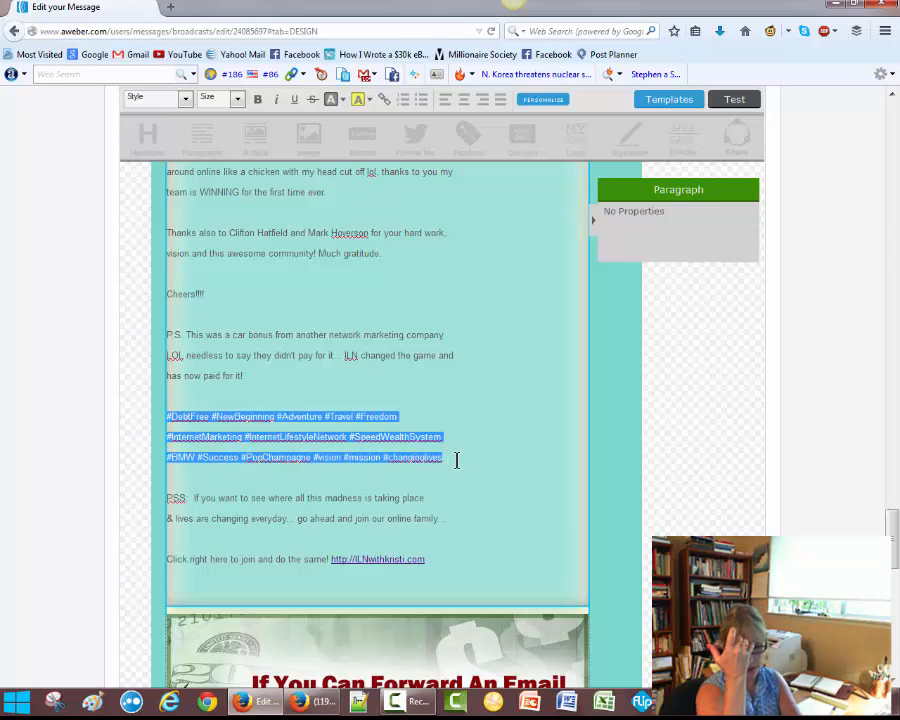
key(Delete)
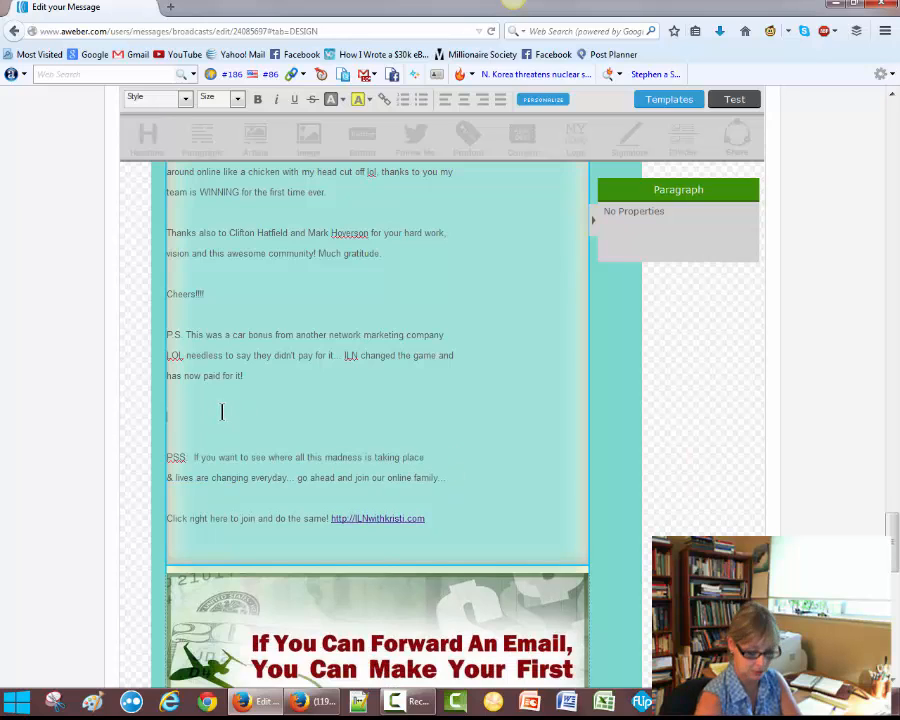
key(Delete)
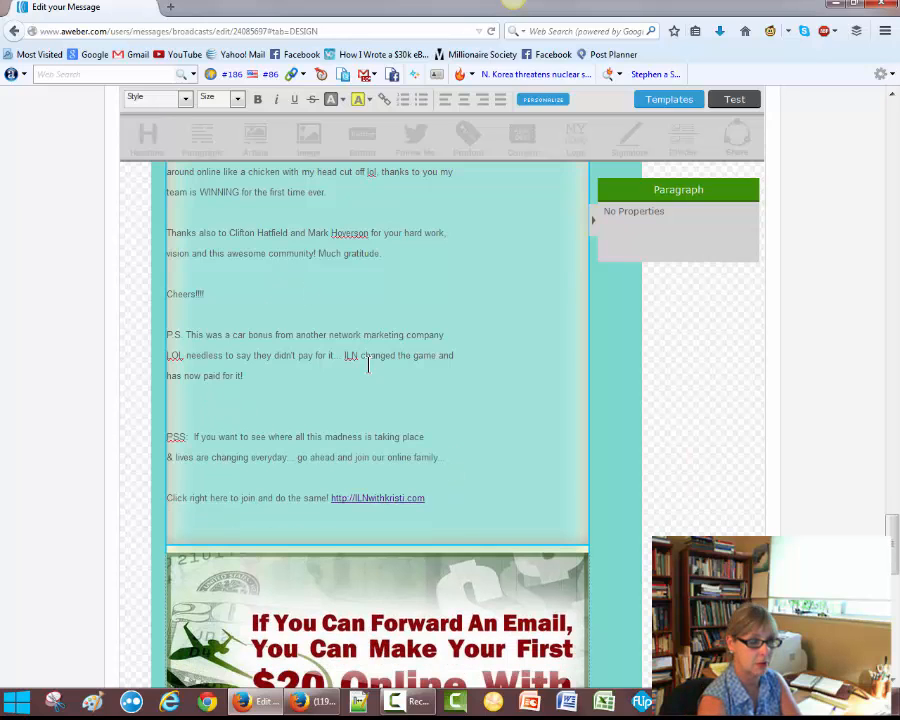
Continue to the Sharing step and choose the author's personal account for posting the message on Facebook
drag(893, 535, 895, 594)
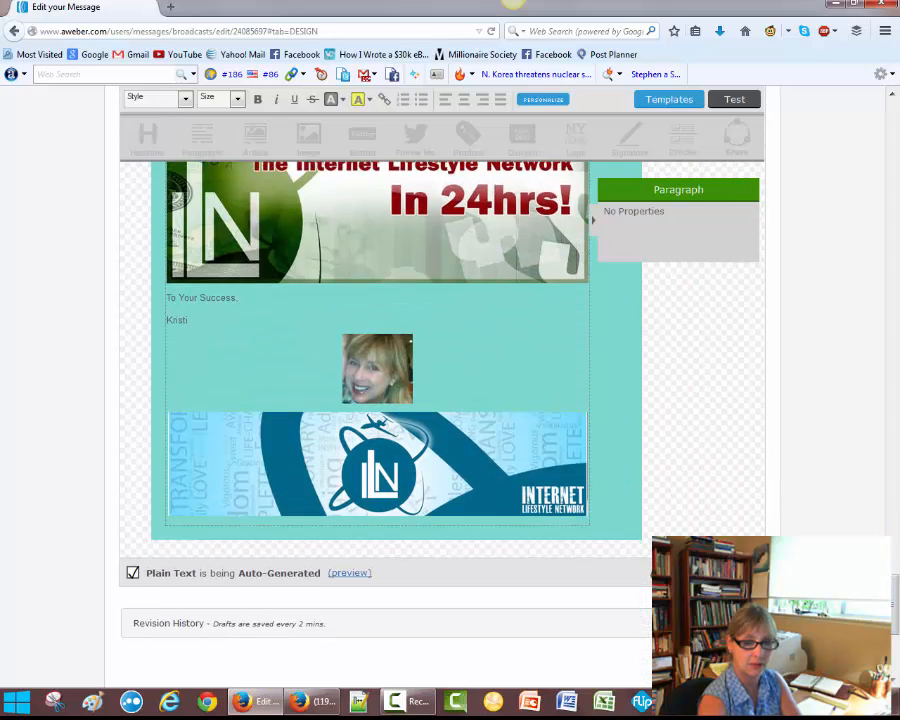
click(722, 660)
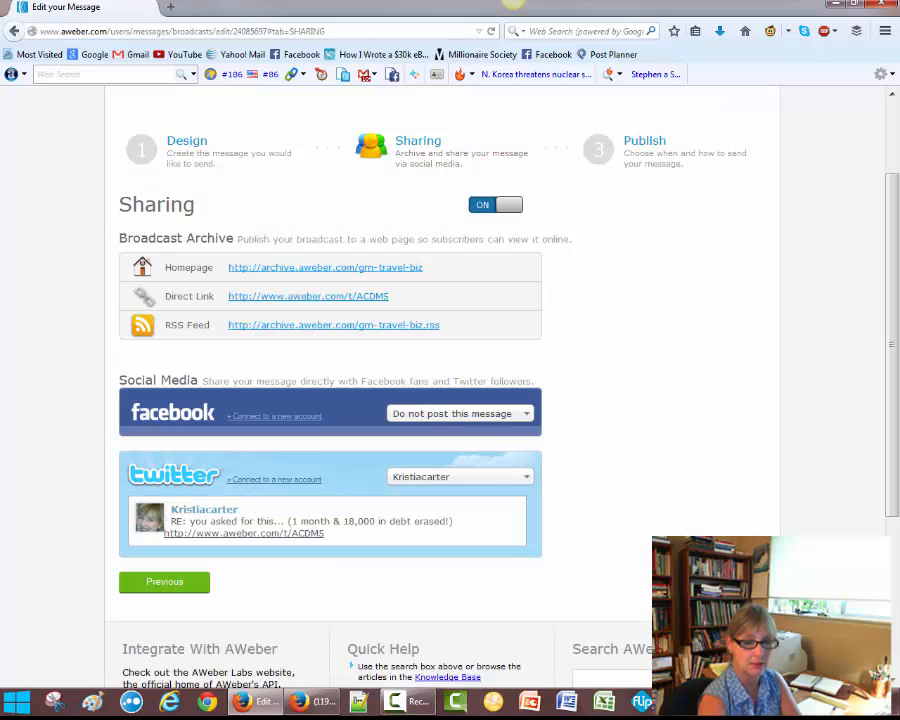
click(522, 415)
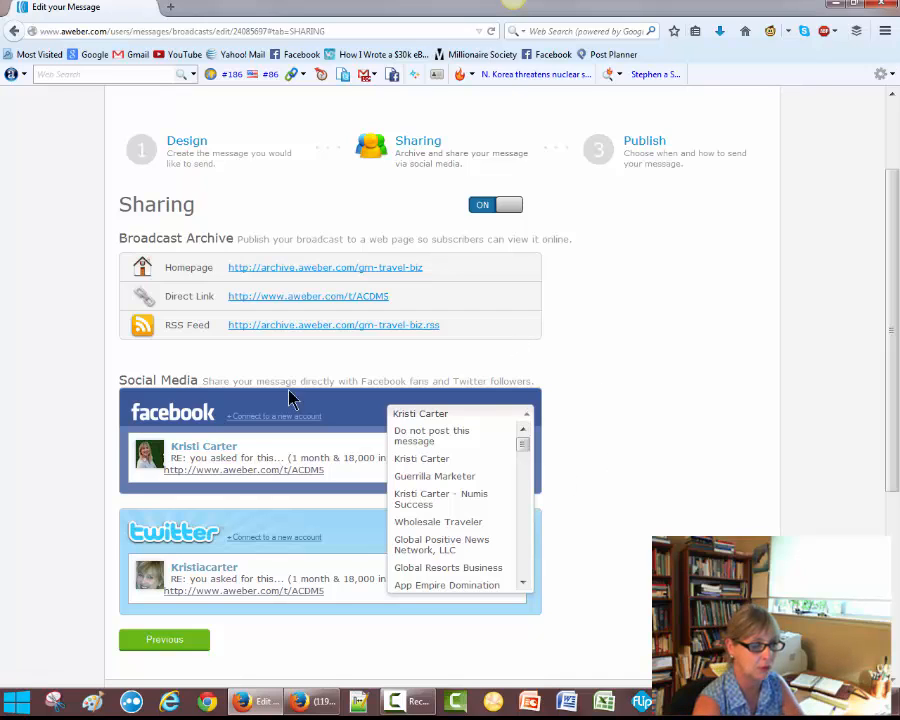
click(277, 455)
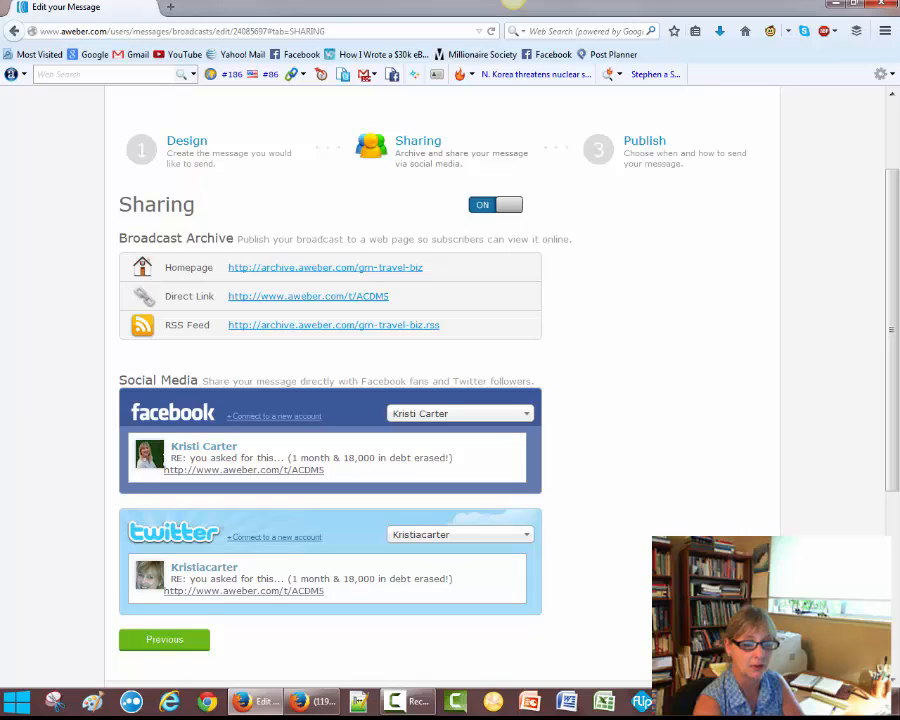
Continue to the Publish step and save the broadcast message
click(719, 640)
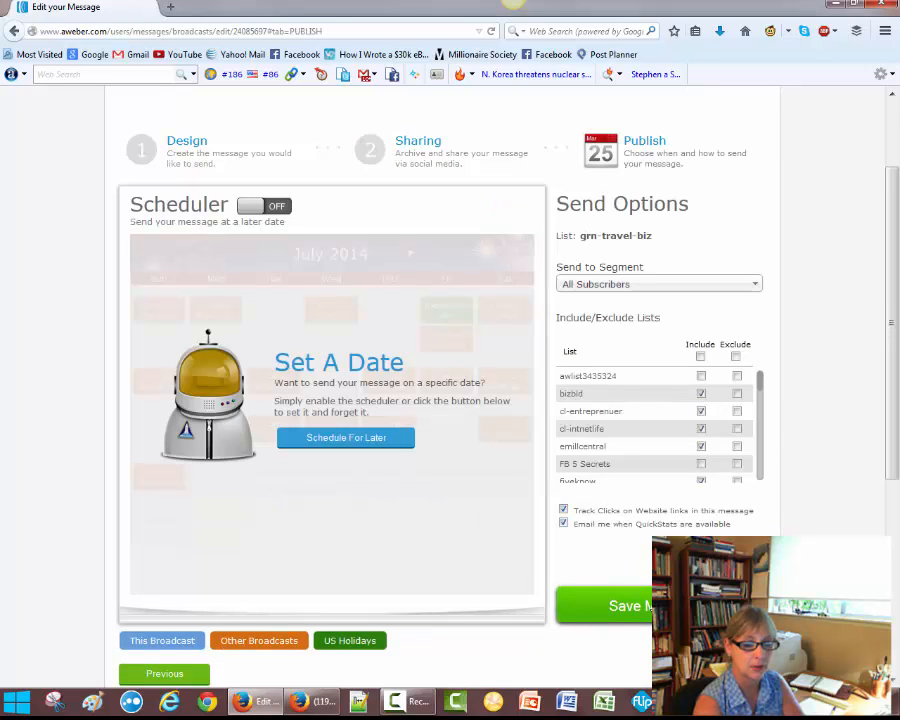
click(648, 606)
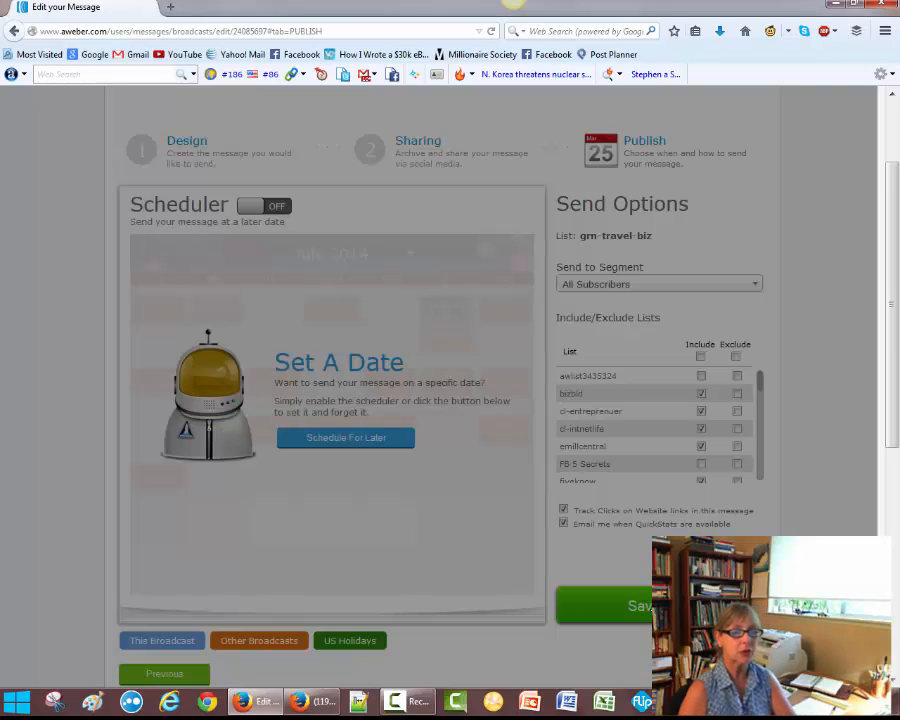